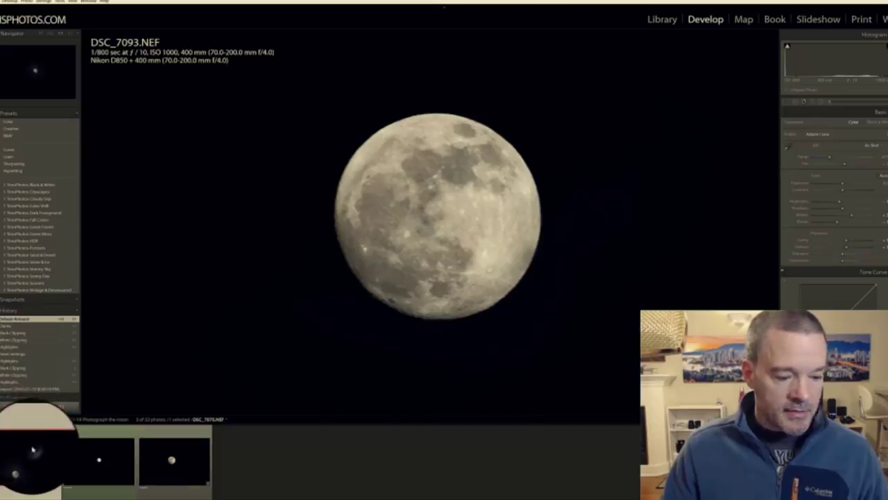
Zoom in on DSC_7075, brighten the moon and adjust its blacks, then switch to DSC_7079.
click(32, 454)
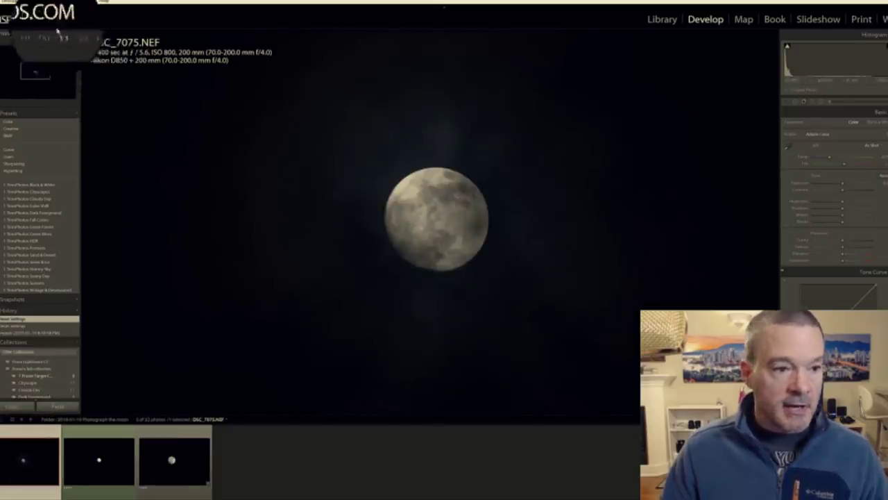
click(72, 33)
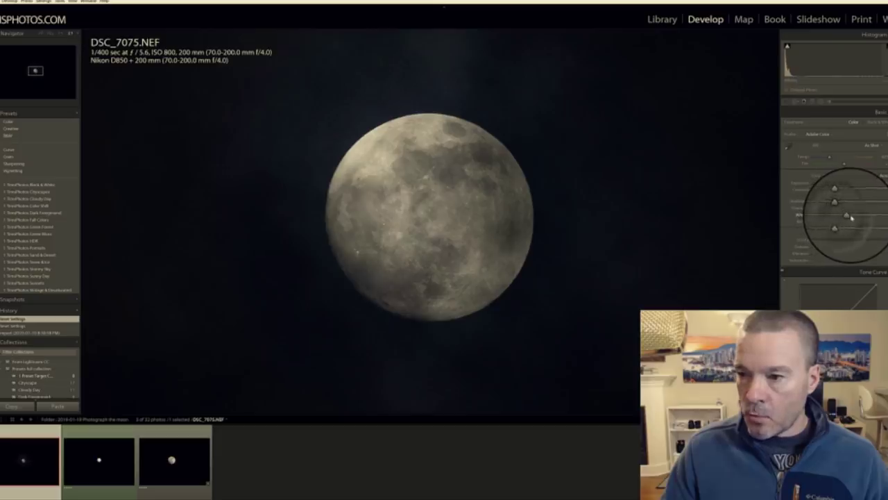
drag(851, 216, 848, 218)
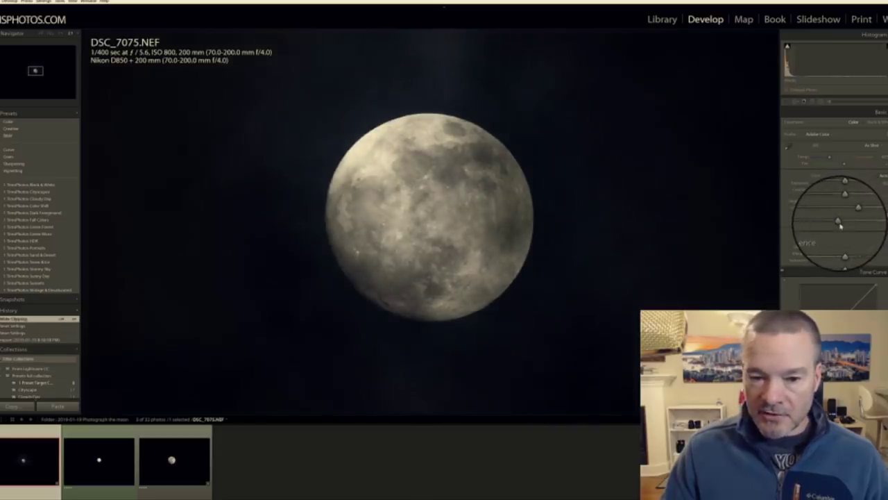
drag(840, 225, 837, 226)
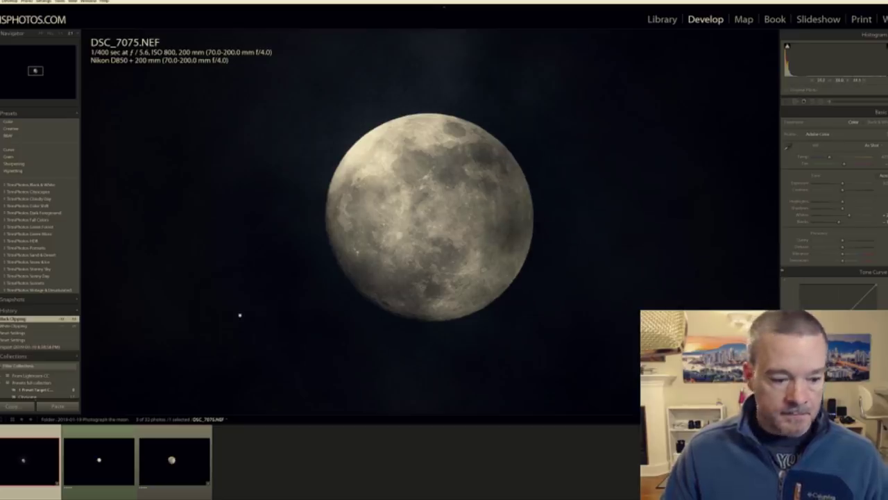
click(102, 444)
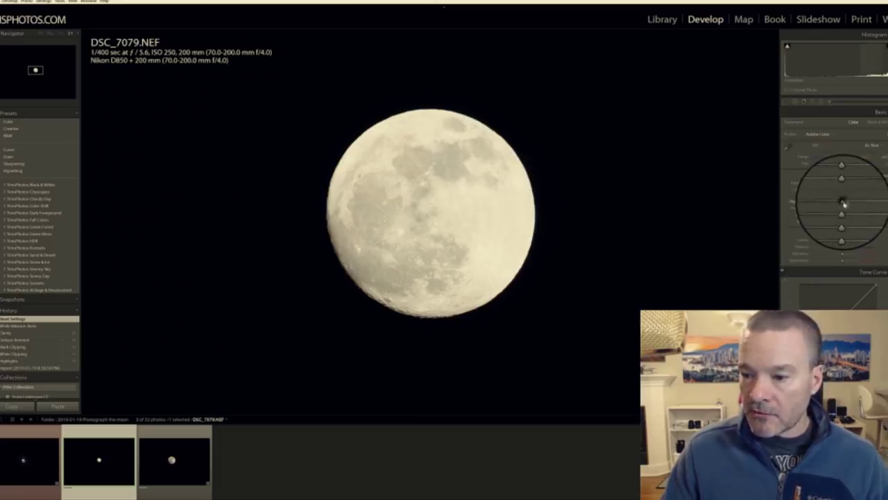
On DSC_7079, lower Exposure, pull back Highlights, fine-tune Whites and raise Blacks to reveal crater detail.
drag(843, 202, 838, 209)
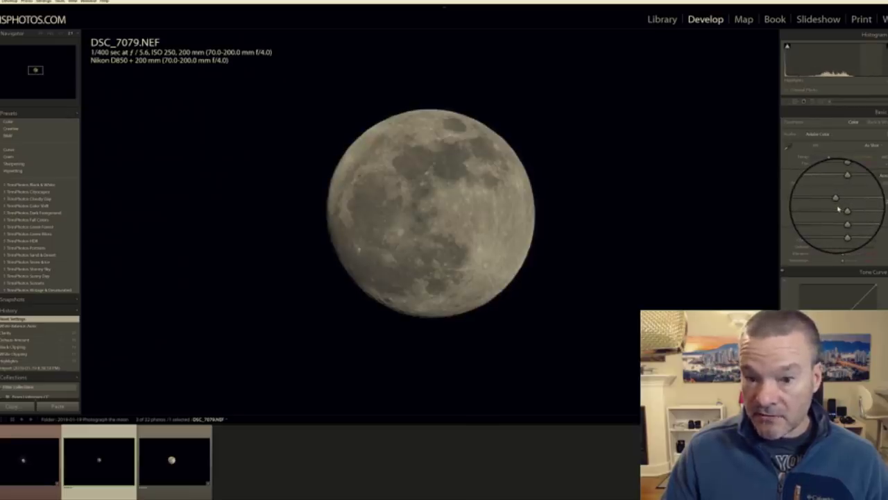
drag(838, 208, 838, 210)
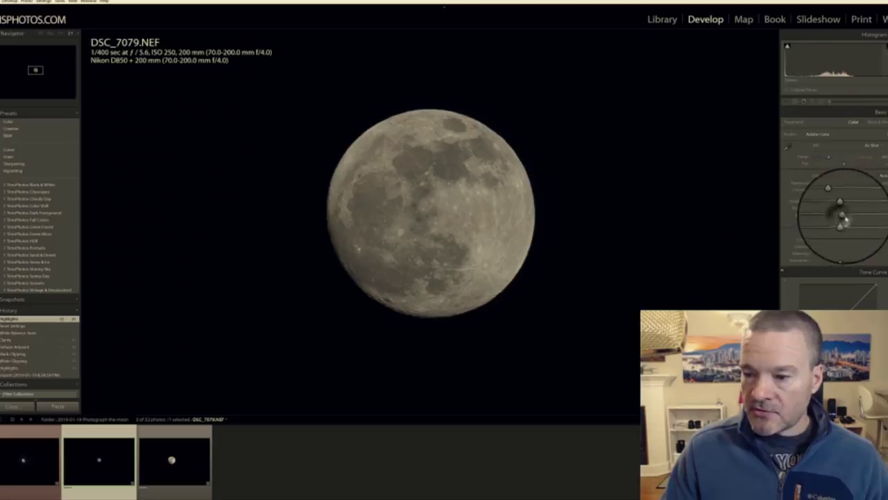
drag(842, 215, 850, 218)
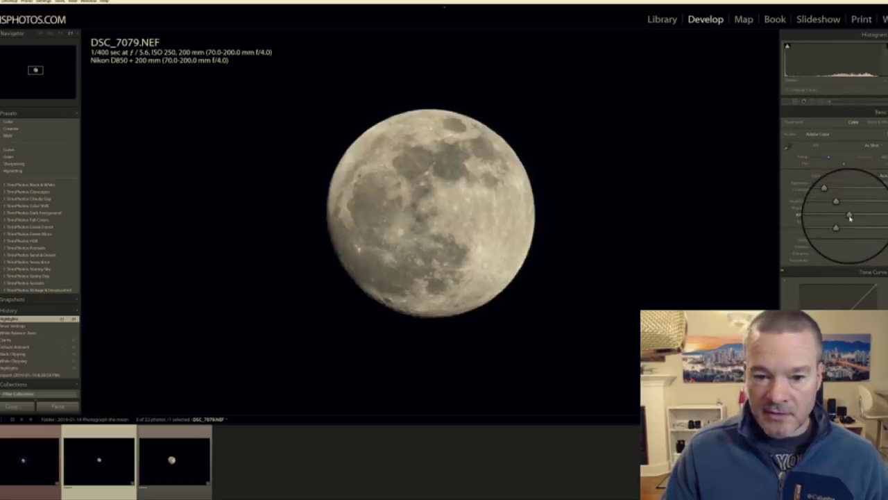
drag(850, 217, 848, 221)
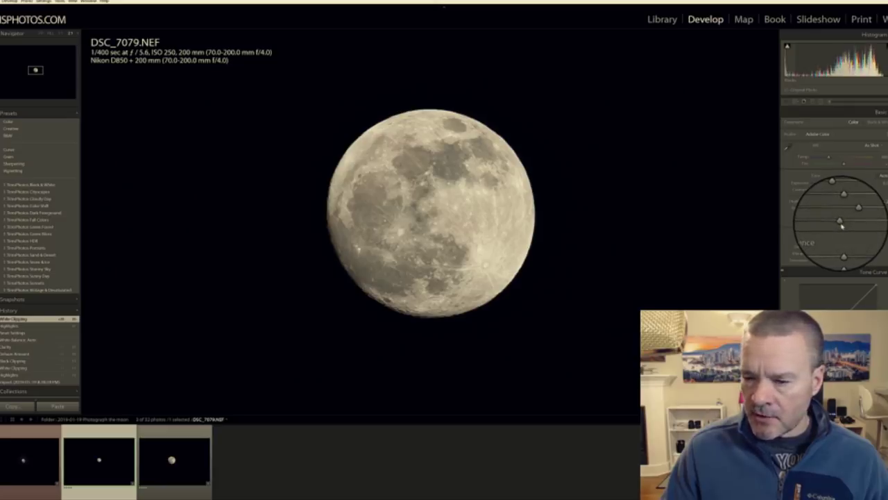
drag(842, 225, 847, 242)
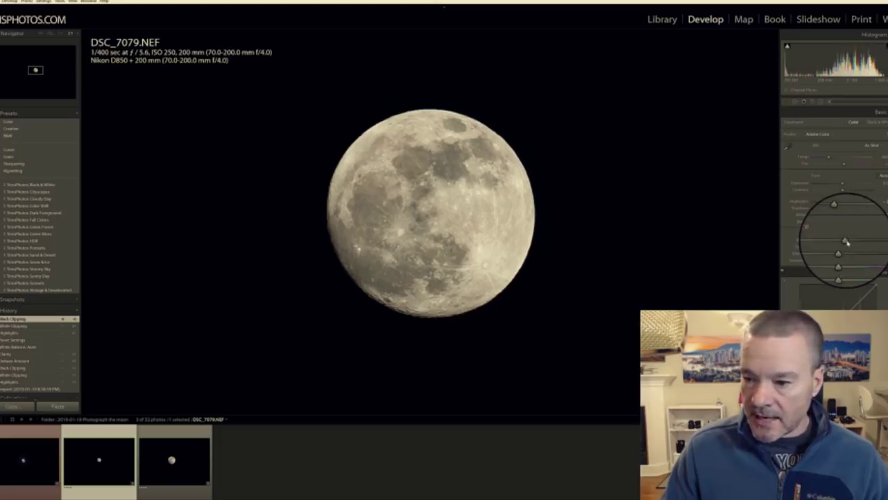
drag(848, 242, 846, 249)
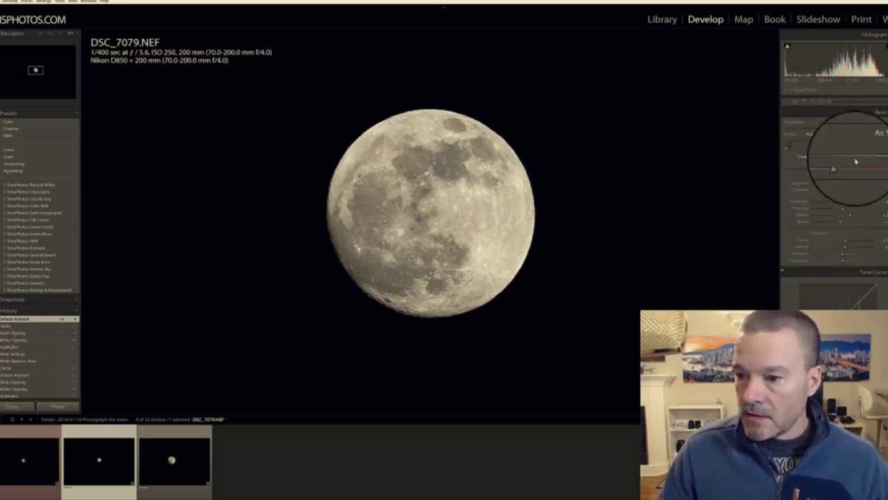
Switch the moon photo's white balance preset to Daylight, cooling it to about 4750.
click(884, 146)
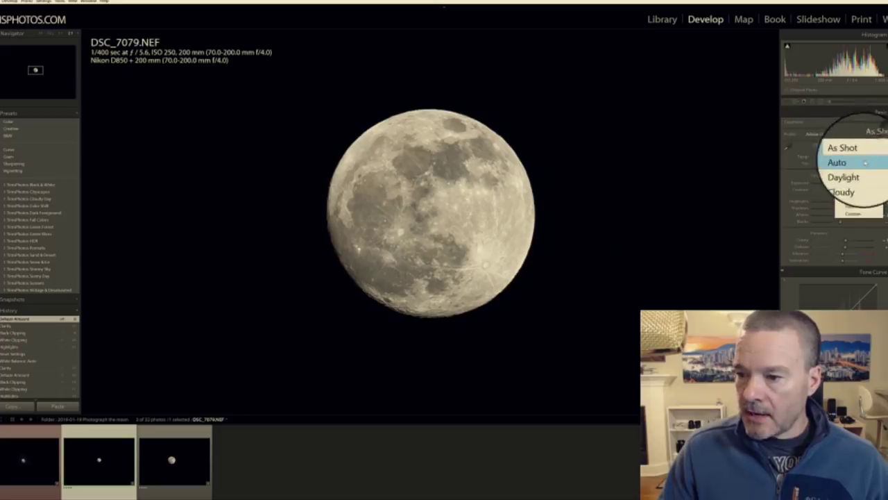
click(860, 169)
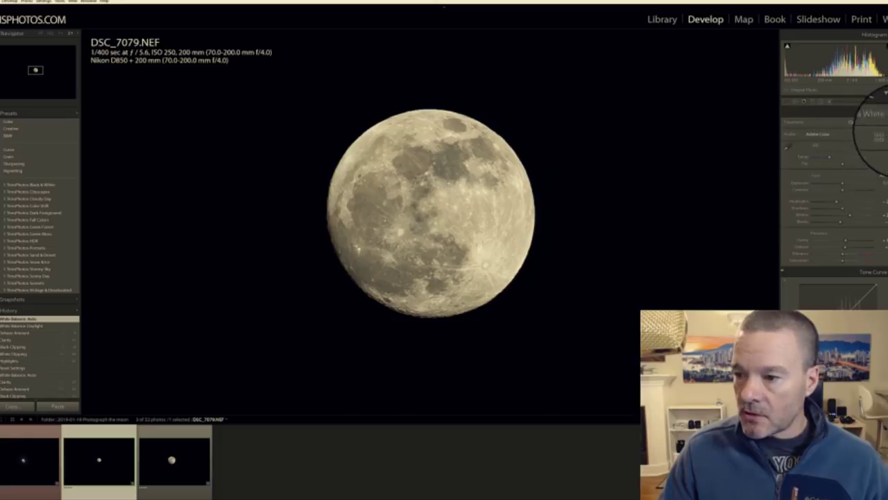
scroll(835, 197, down, 2)
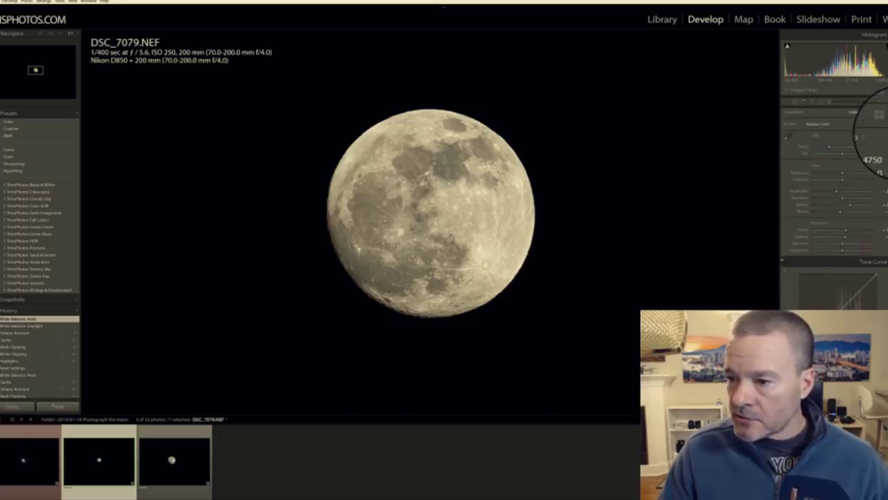
scroll(878, 139, down, 5)
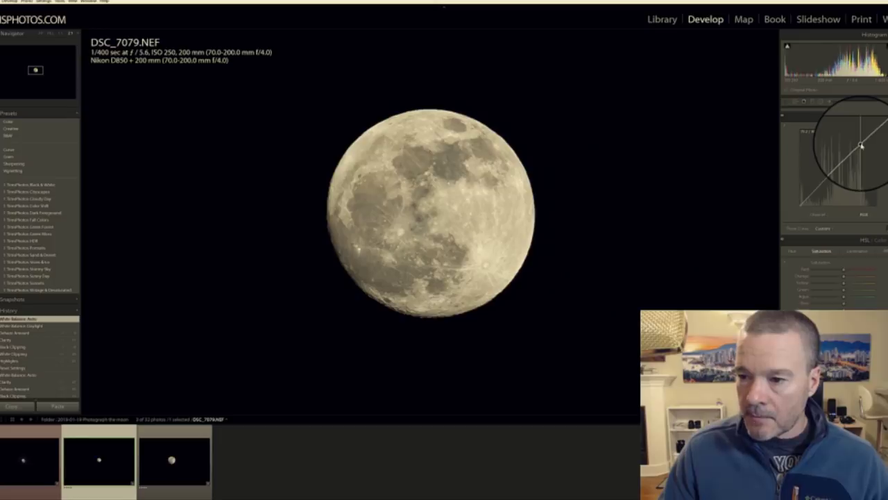
Add a control point to the tone curve and raise it slightly to lift the moon's midtones.
click(861, 146)
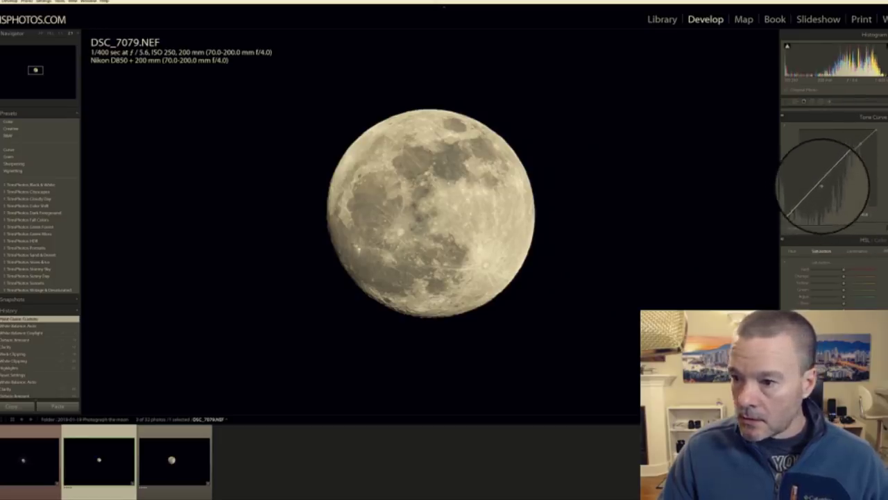
click(821, 191)
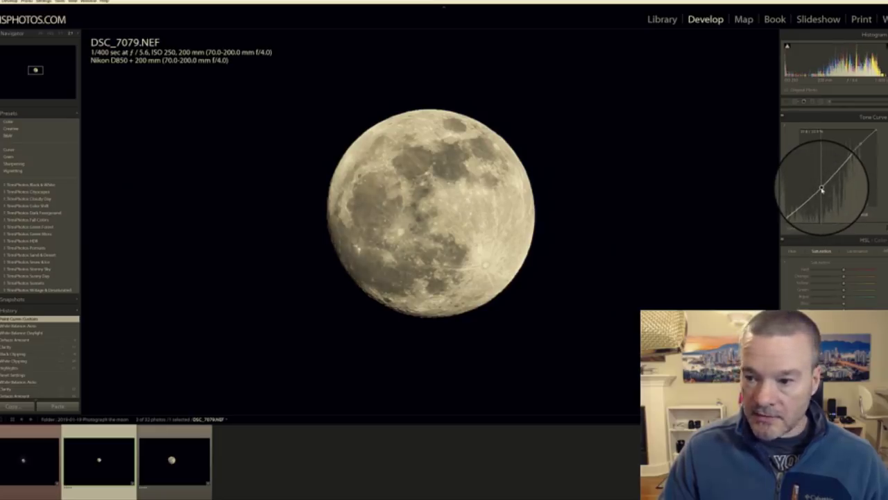
drag(823, 189, 823, 187)
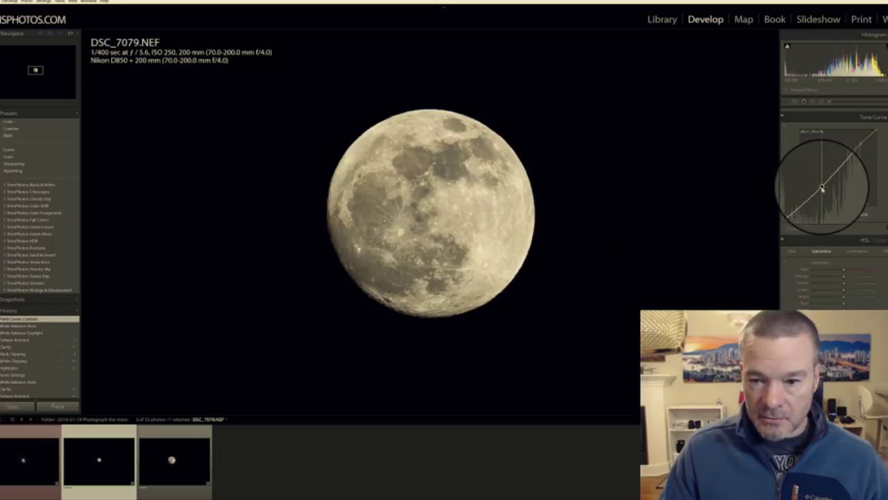
drag(822, 187, 887, 187)
scroll(871, 181, down, 5)
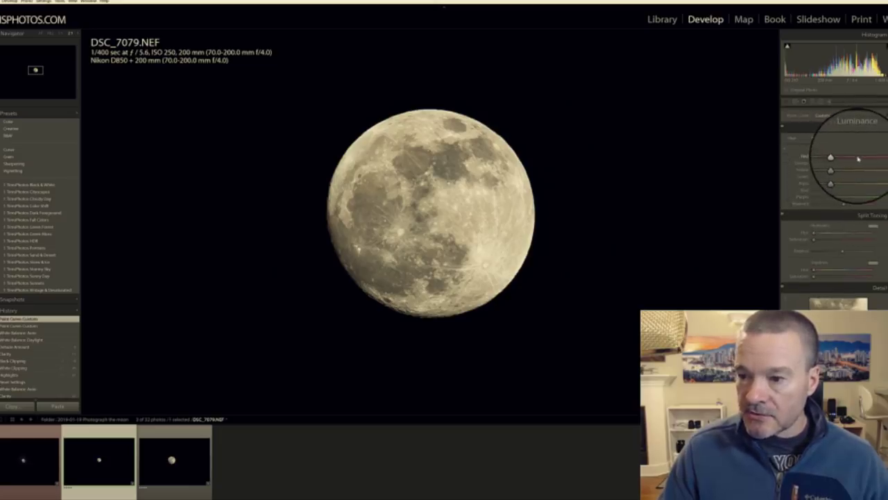
Set the sharpening amount and luminance noise reduction, and raise Masking so only the moon's edges sharpen.
click(822, 138)
scroll(876, 177, down, 6)
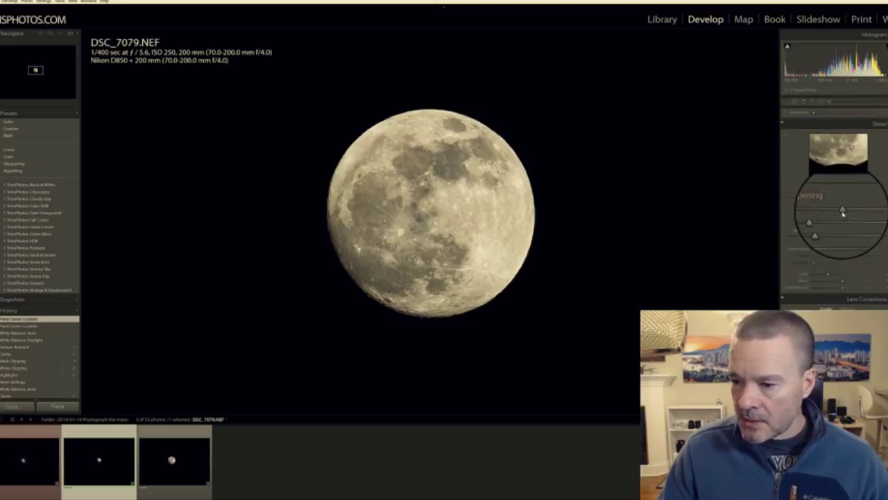
drag(842, 213, 851, 230)
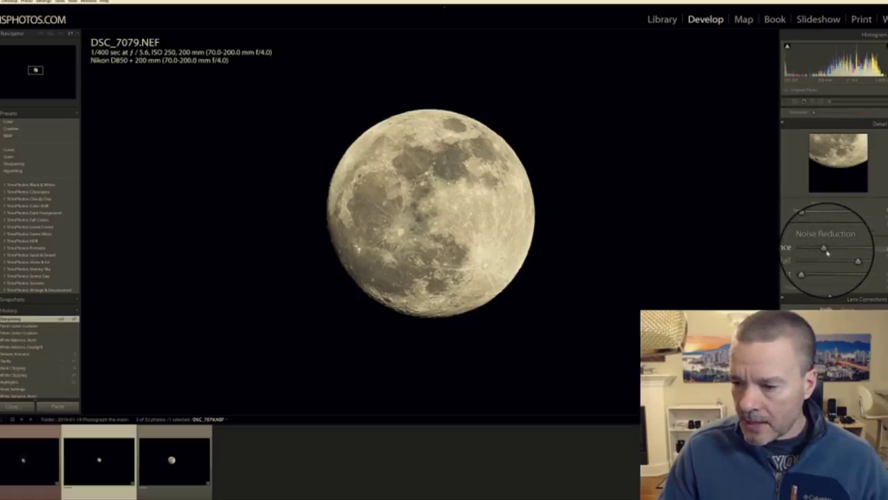
drag(826, 253, 826, 253)
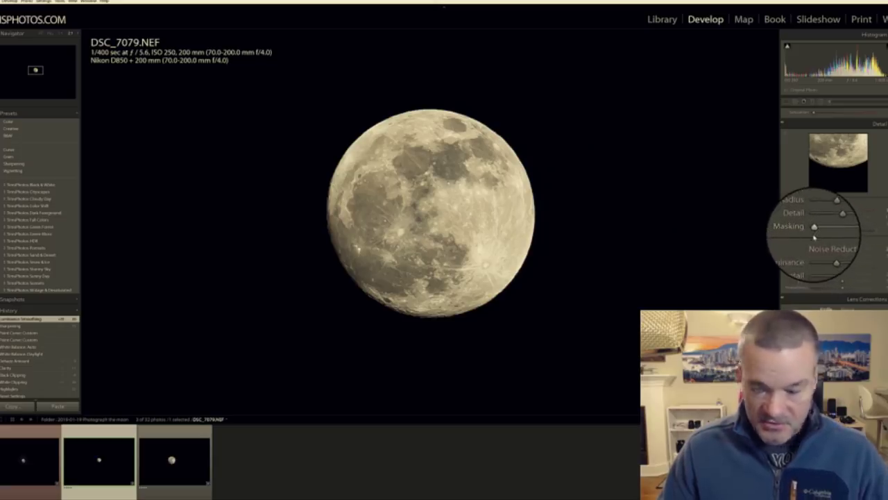
drag(813, 231, 846, 234)
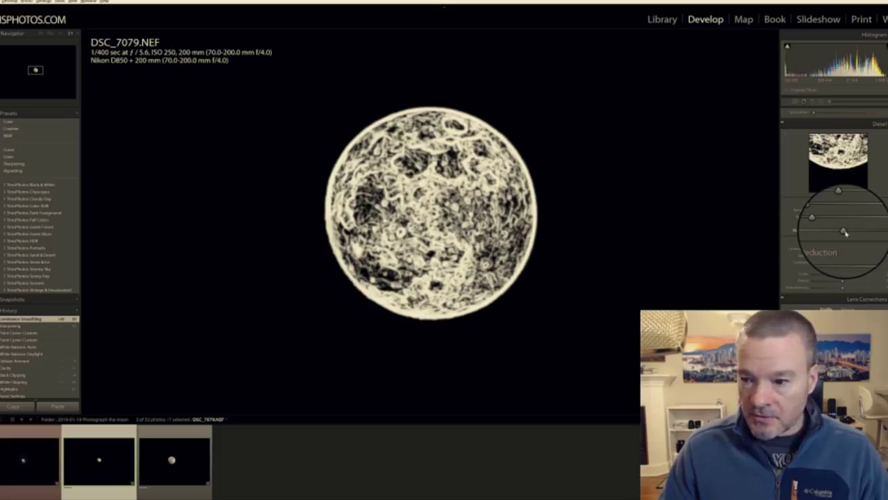
drag(845, 232, 845, 232)
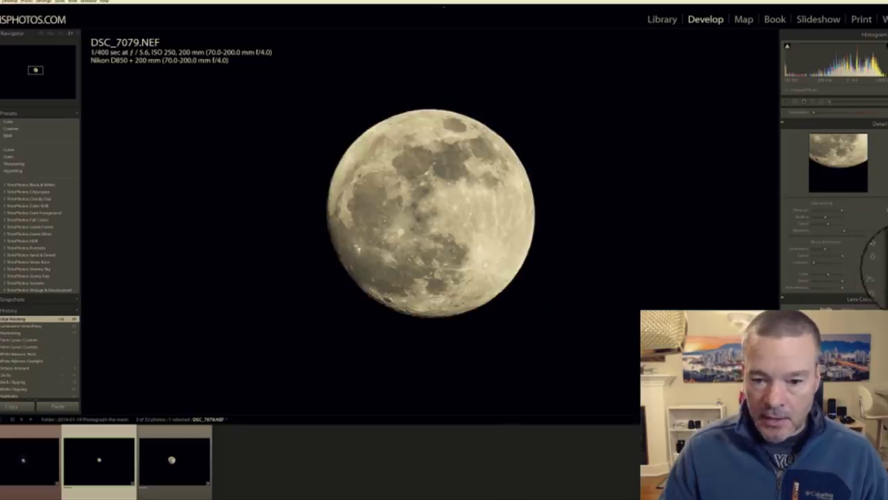
Enable Profile Corrections and Remove Chromatic Aberration in Lens Corrections for DSC_7079.
scroll(835, 208, down, 5)
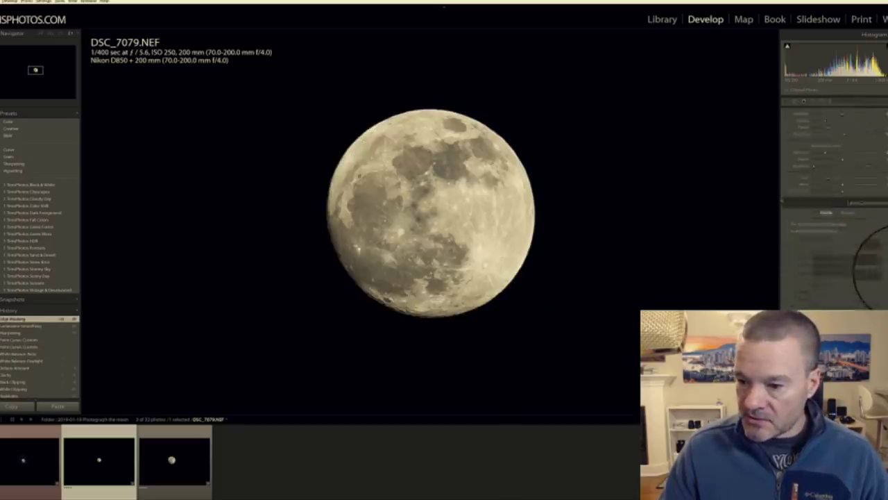
scroll(798, 236, down, 2)
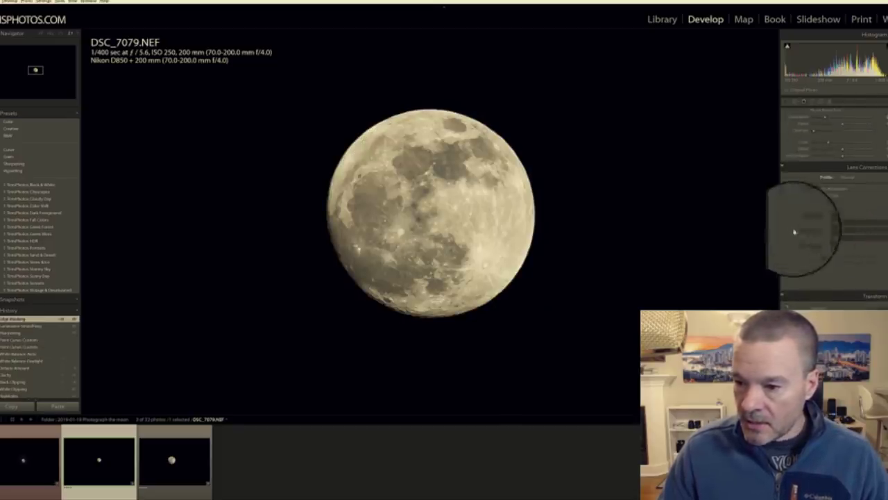
click(787, 196)
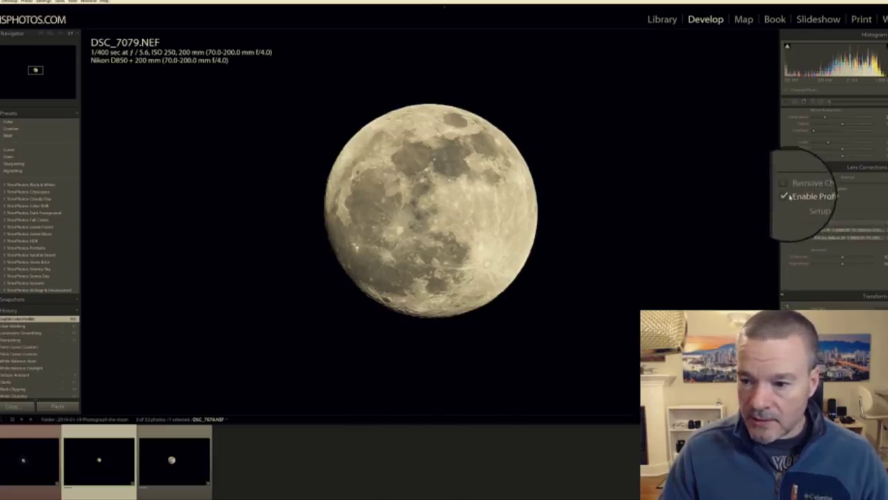
click(789, 190)
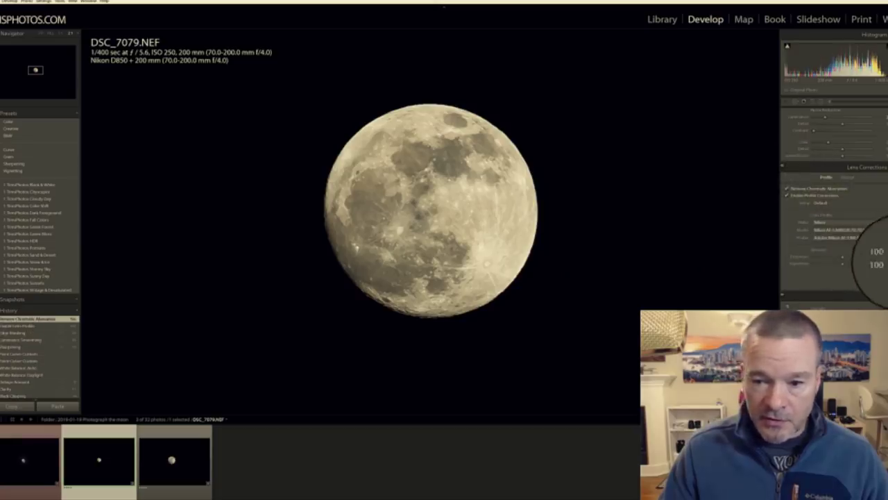
scroll(875, 259, down, 5)
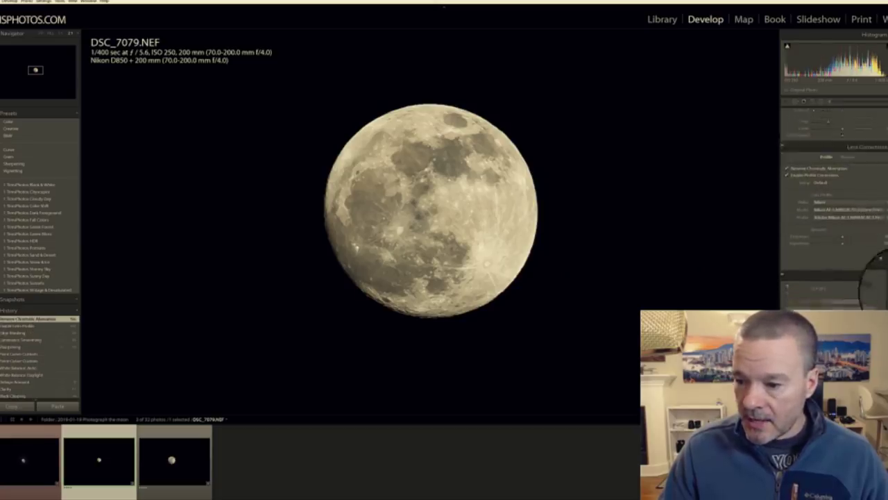
scroll(878, 271, up, 2)
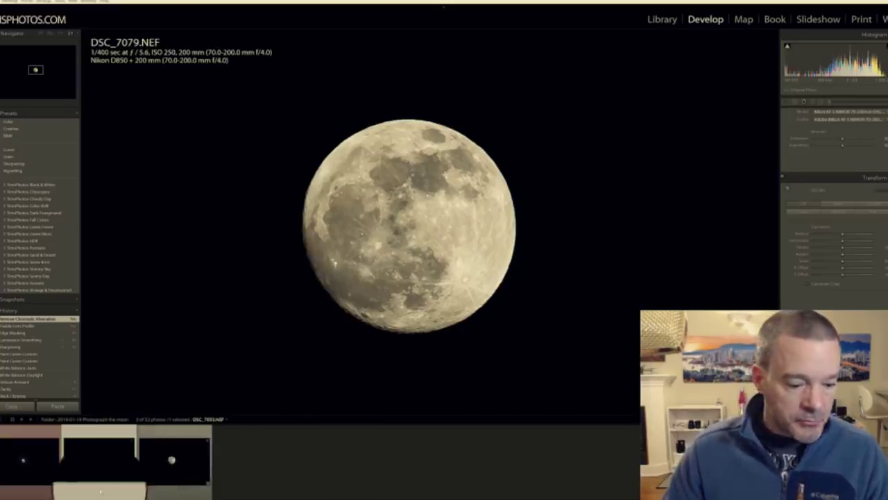
Send the moon photo from the filmstrip to Edit In > Edit in Adobe Photoshop CC.
right_click(98, 458)
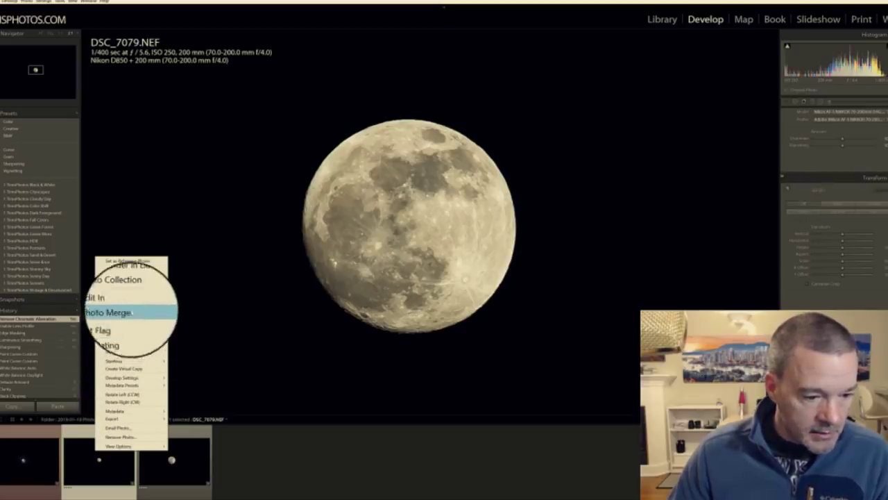
mouse_move(125, 303)
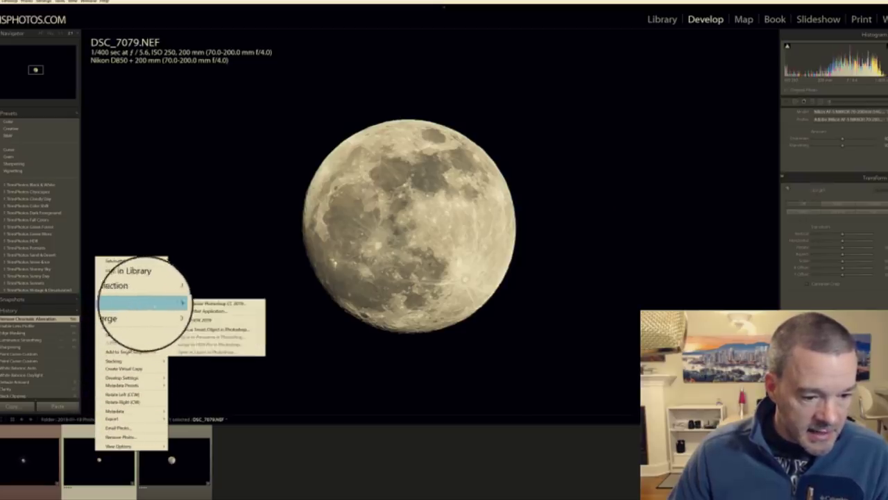
click(207, 305)
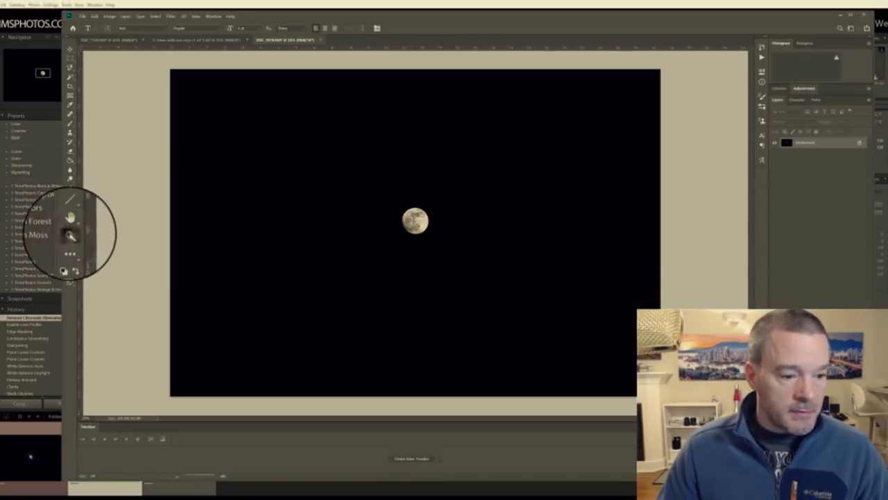
Zoom the moon image to 200%.
click(69, 234)
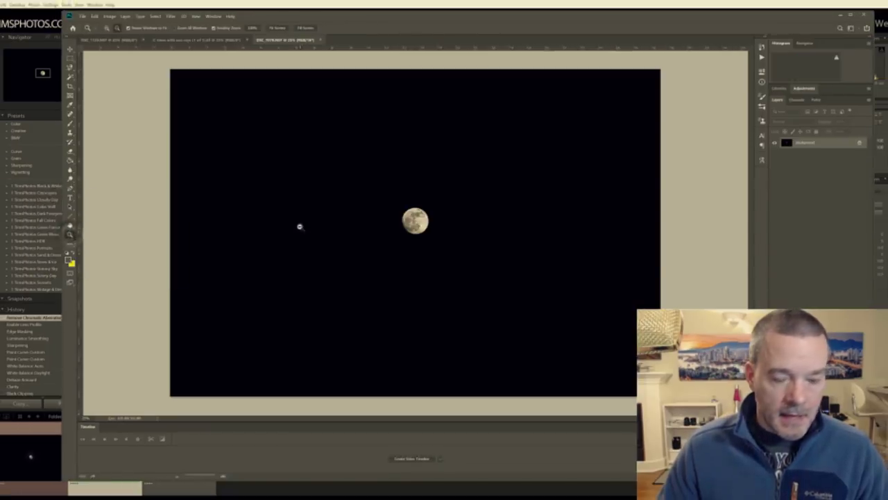
right_click(299, 226)
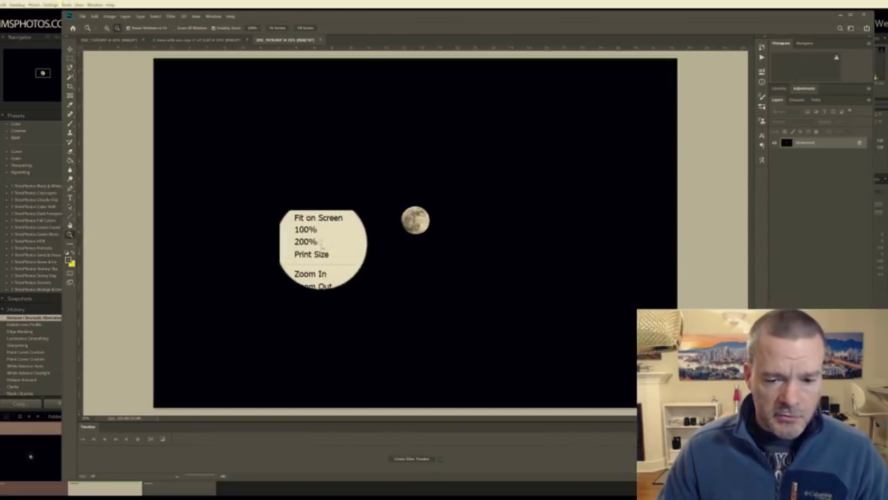
click(321, 244)
click(752, 226)
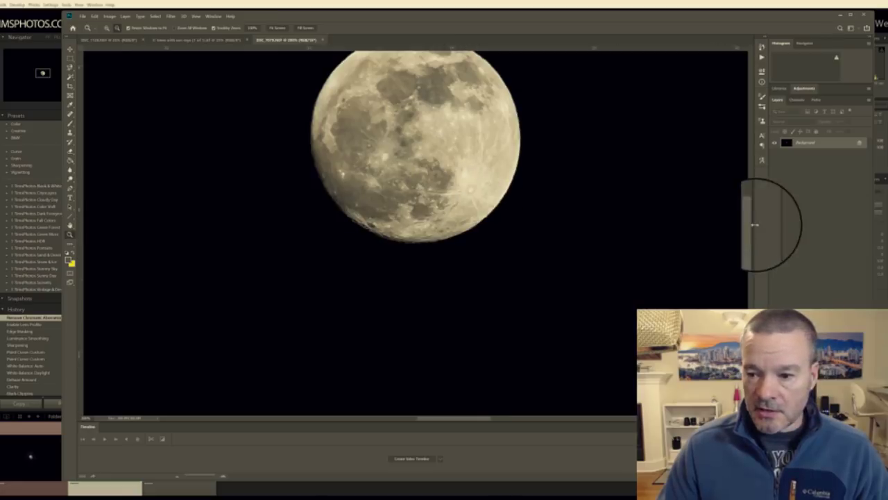
drag(750, 224, 751, 205)
click(95, 65)
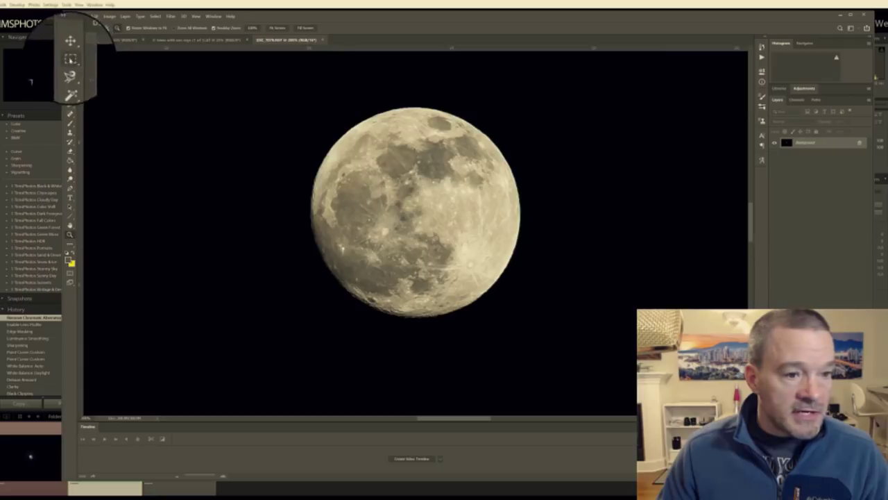
Copy a rectangular marquee selection around the moon and return to the skyline document.
click(69, 58)
drag(255, 87, 586, 337)
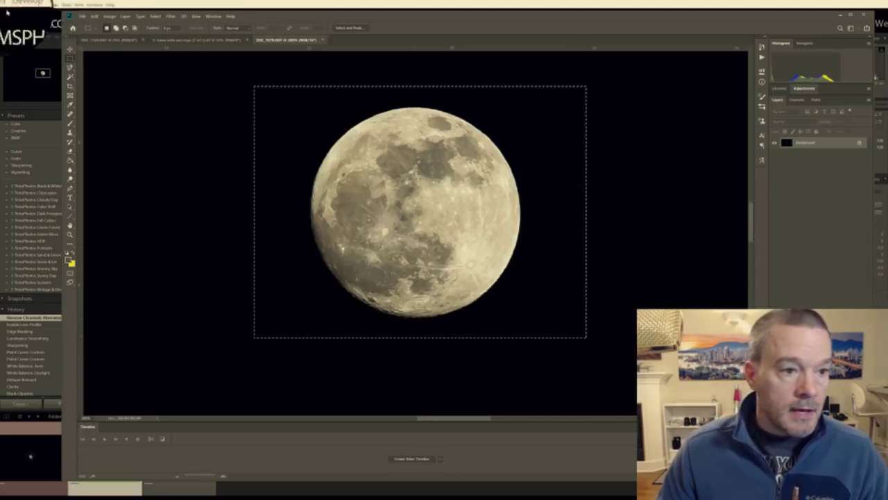
click(94, 16)
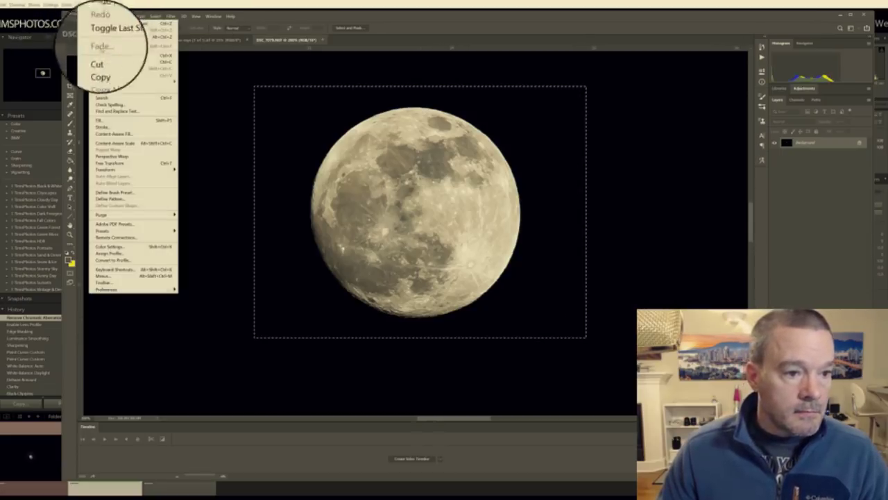
click(106, 63)
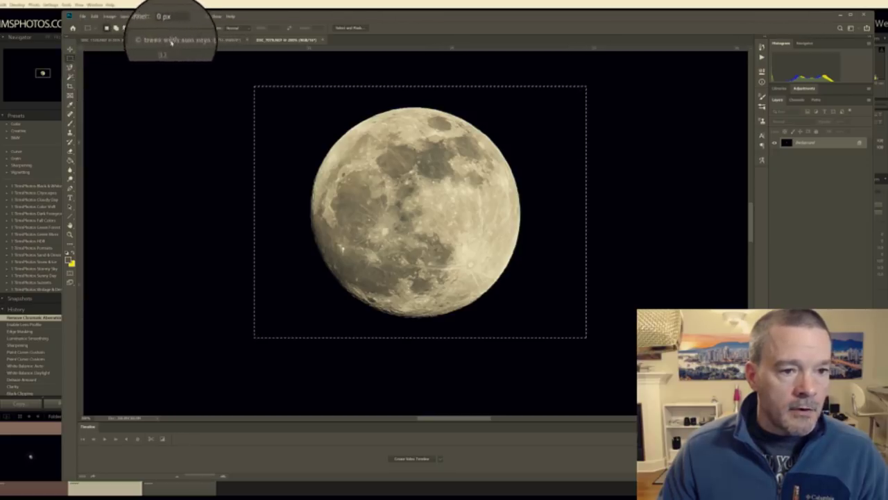
click(171, 40)
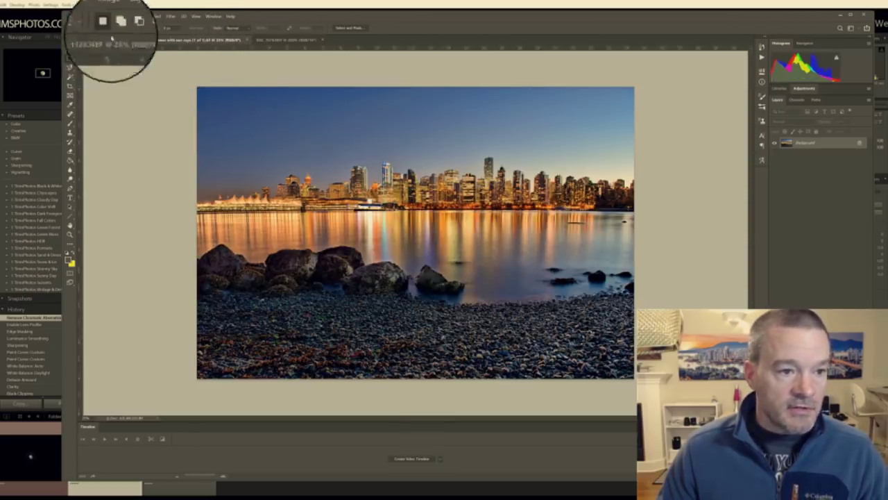
Paste the moon into the skyline, accept the profile mismatch, and move it up into the sky.
click(94, 16)
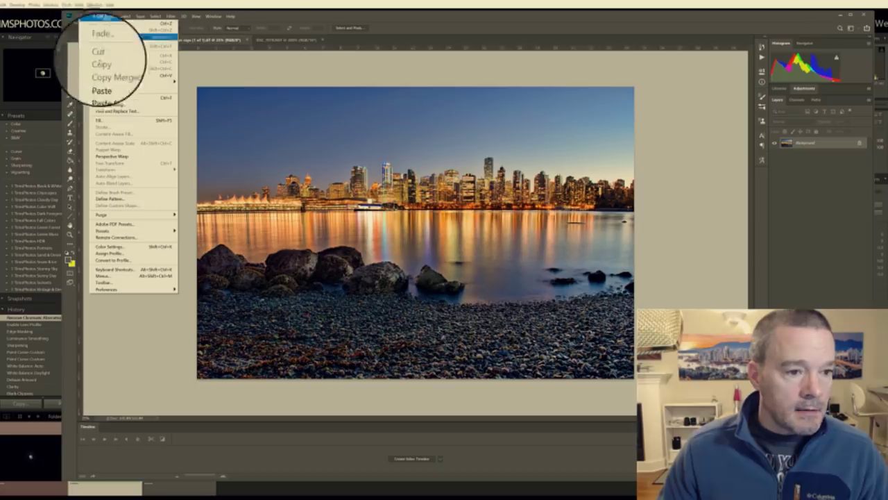
click(108, 75)
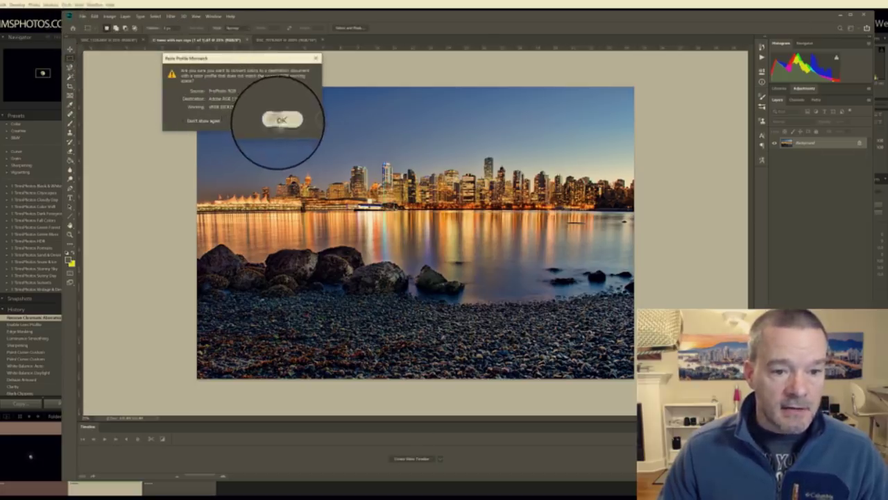
click(282, 120)
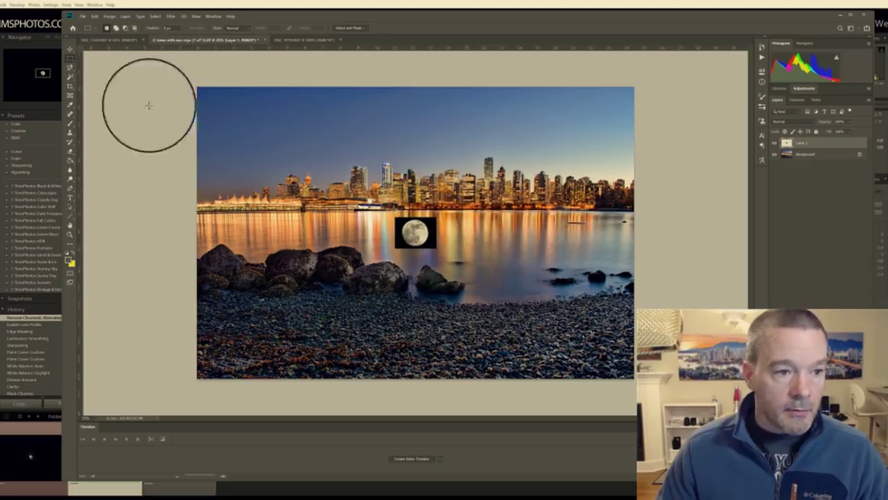
click(70, 48)
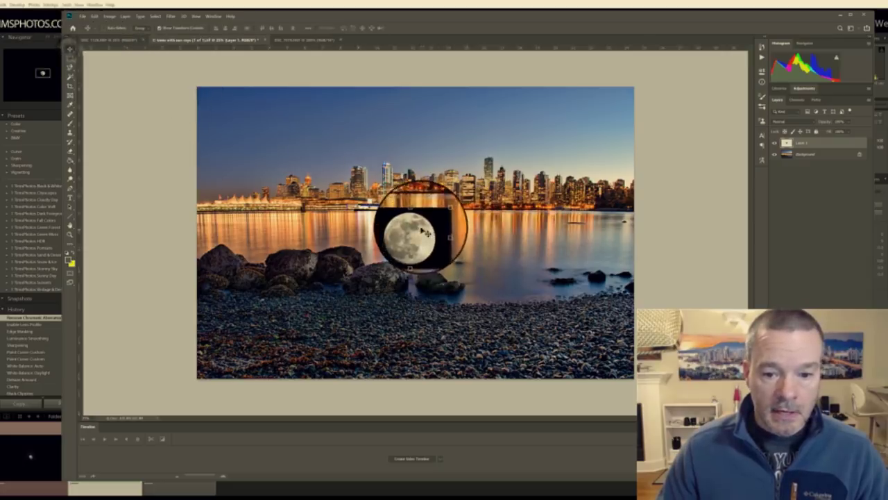
drag(425, 232, 334, 153)
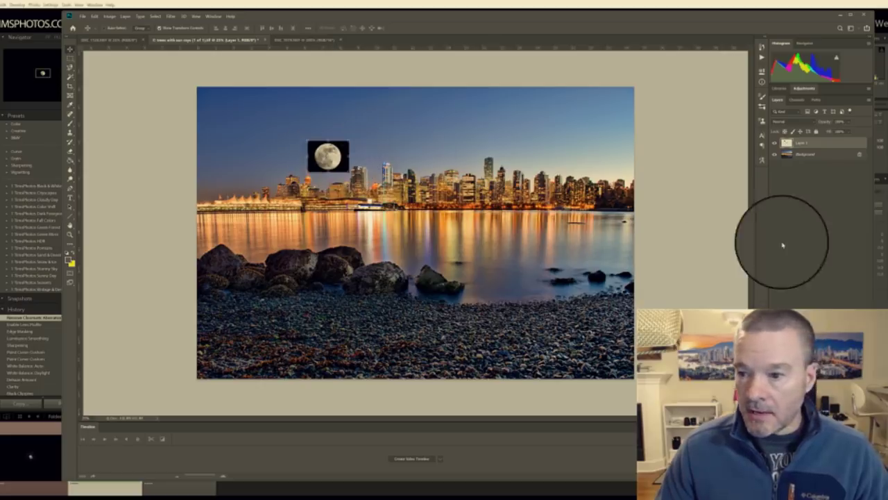
Set Layer 1 to Screen blending and scale the moon down above the left-side buildings.
right_click(814, 146)
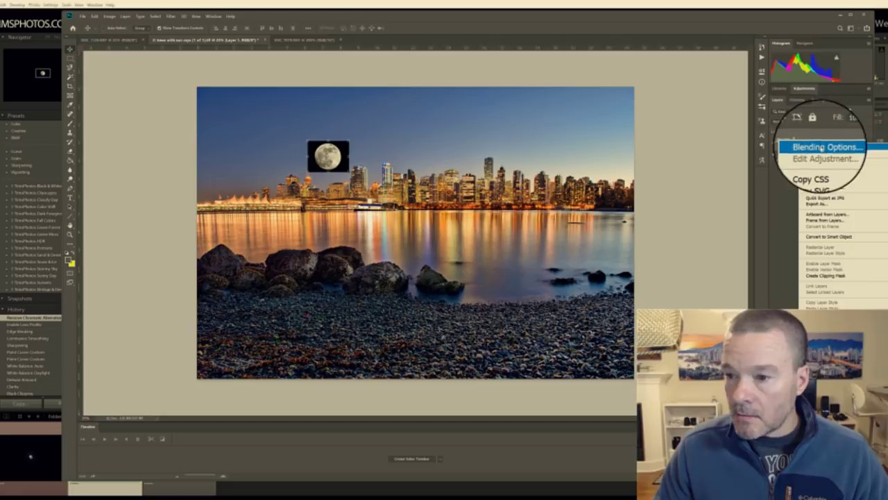
click(814, 122)
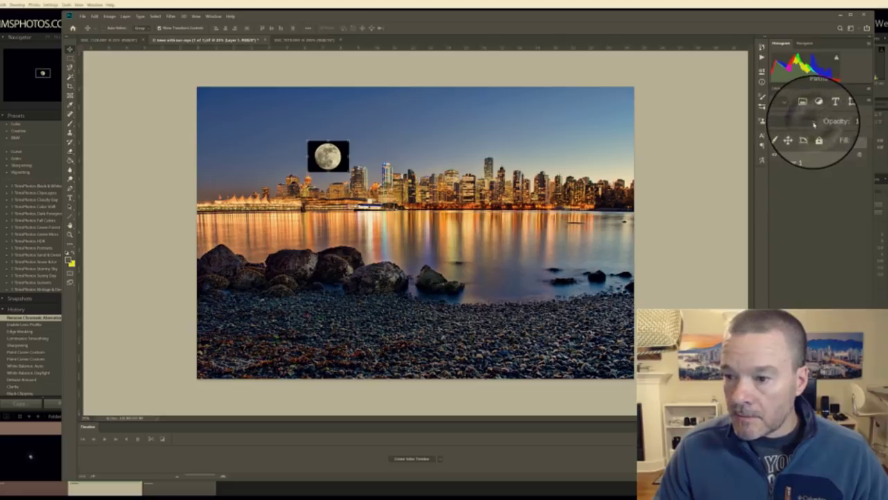
click(814, 124)
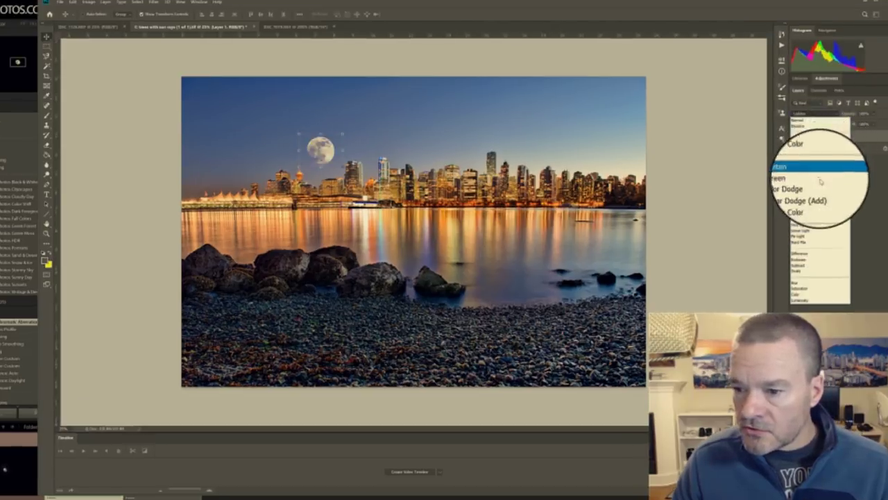
click(822, 180)
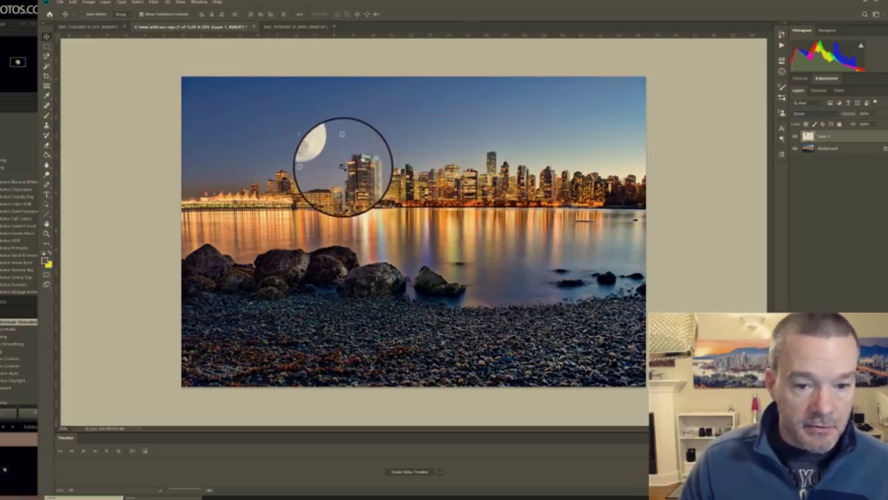
mouse_move(342, 167)
mouse_down()
mouse_move(354, 178)
mouse_move(331, 160)
mouse_up()
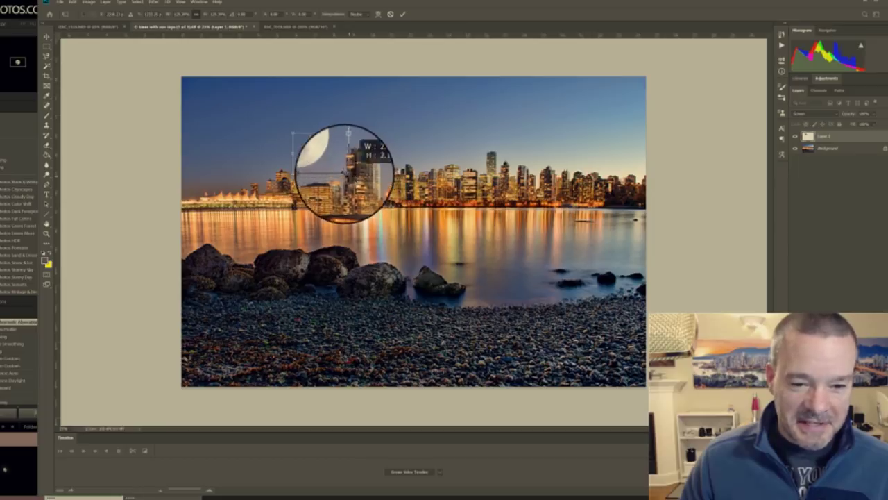
mouse_move(338, 169)
mouse_down()
mouse_move(319, 156)
mouse_move(331, 162)
mouse_up()
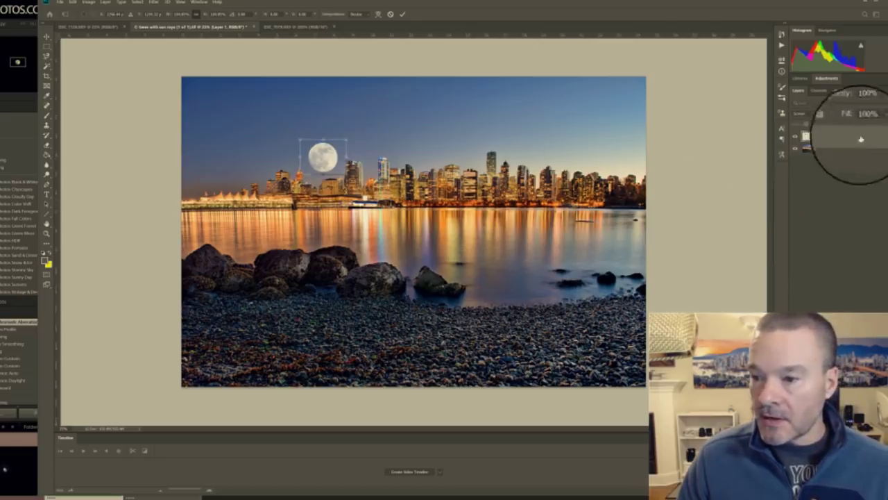
Fade the moon over the Vancouver skyline by lowering its layer opacity, and commit its resize.
click(873, 117)
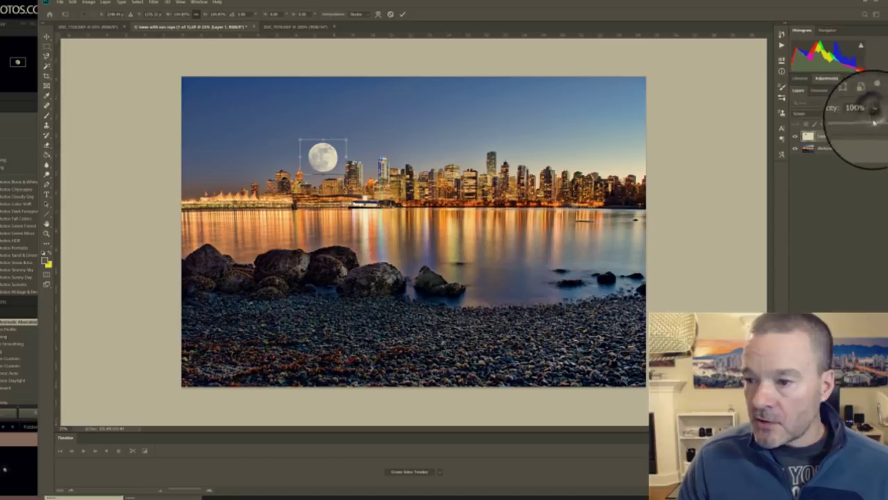
mouse_move(885, 123)
mouse_down()
mouse_move(872, 125)
mouse_move(884, 124)
mouse_up()
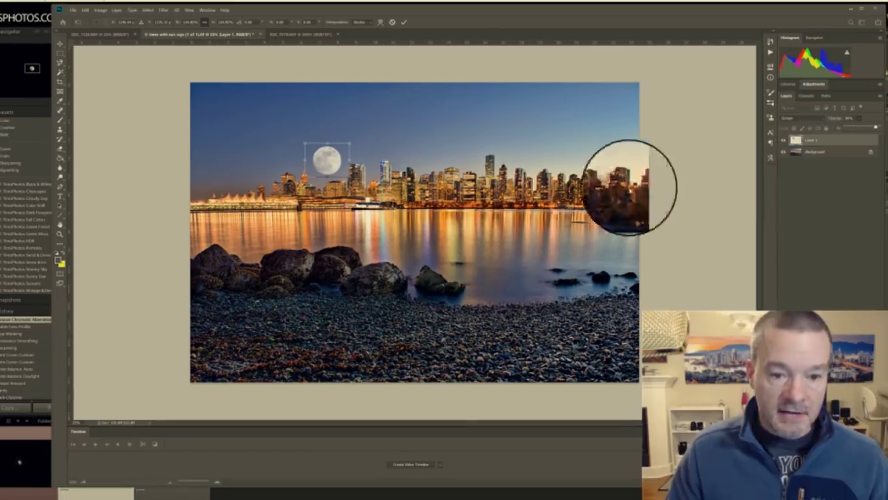
click(834, 154)
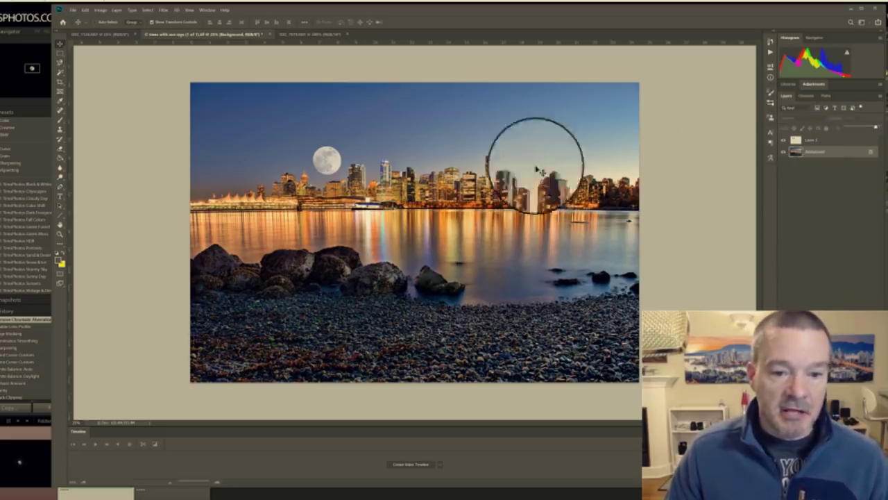
click(99, 34)
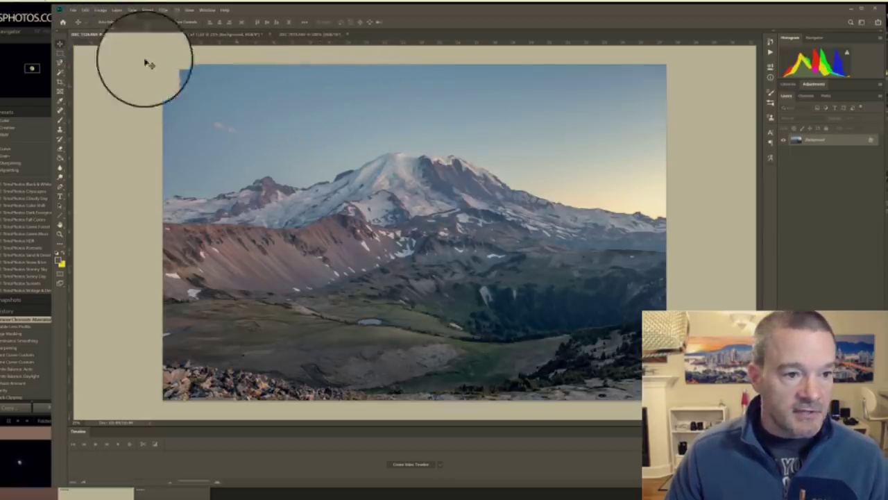
Paste the moon into the Mount Rainier photo, accept the profile conversion, and place it left of the peak.
click(85, 12)
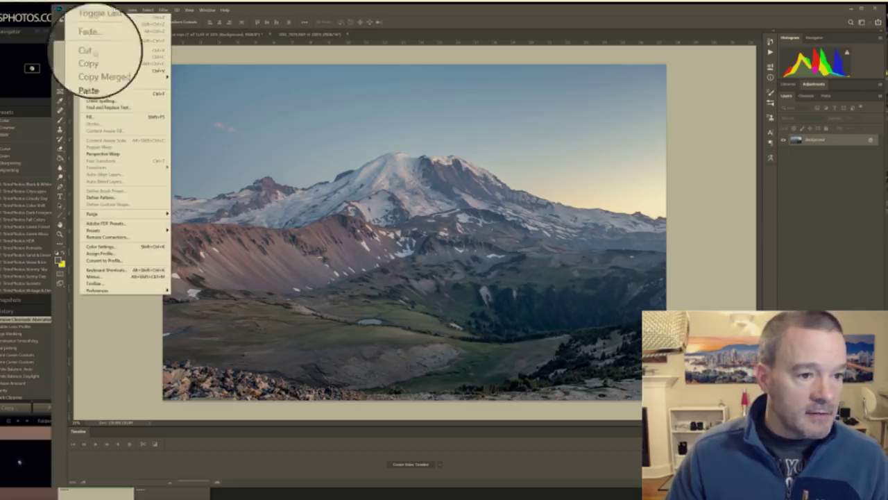
click(87, 72)
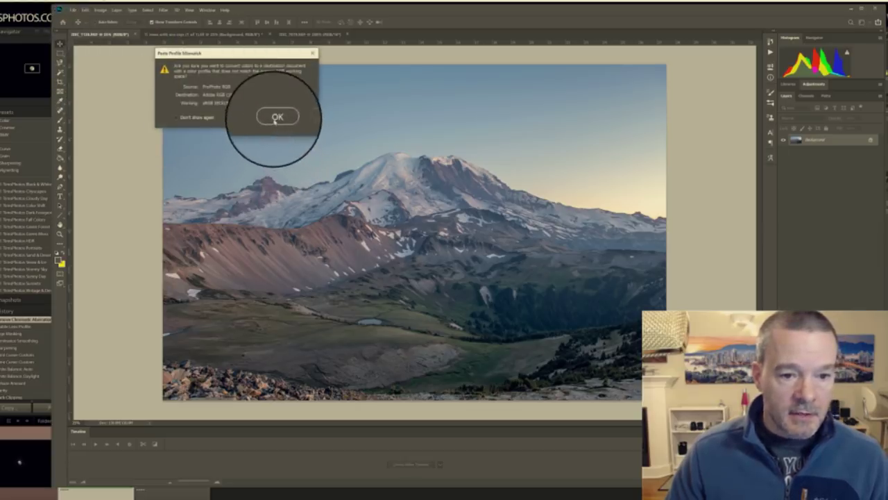
click(277, 118)
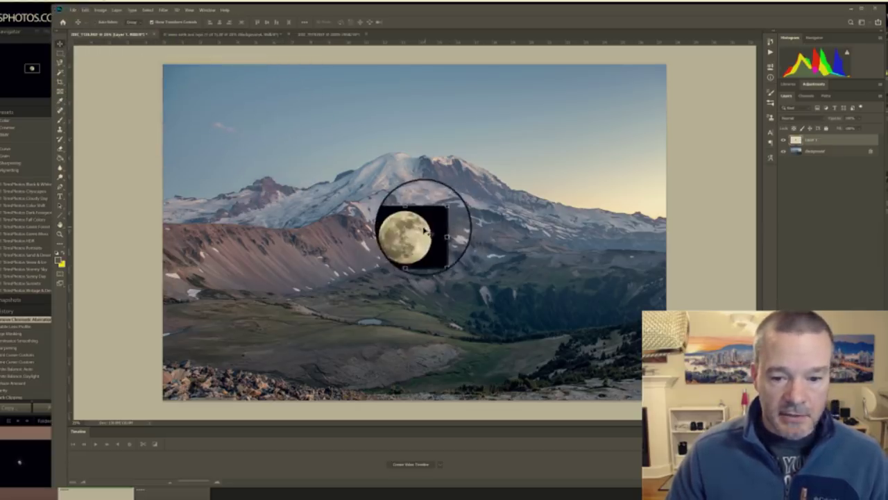
drag(425, 229, 301, 125)
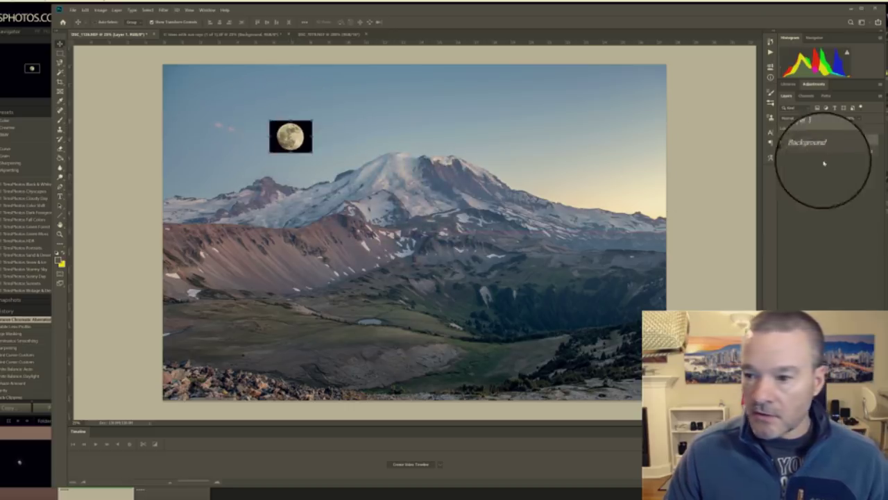
Set the moon layer to Screen blend mode to hide its black square, then enlarge it slightly.
click(823, 119)
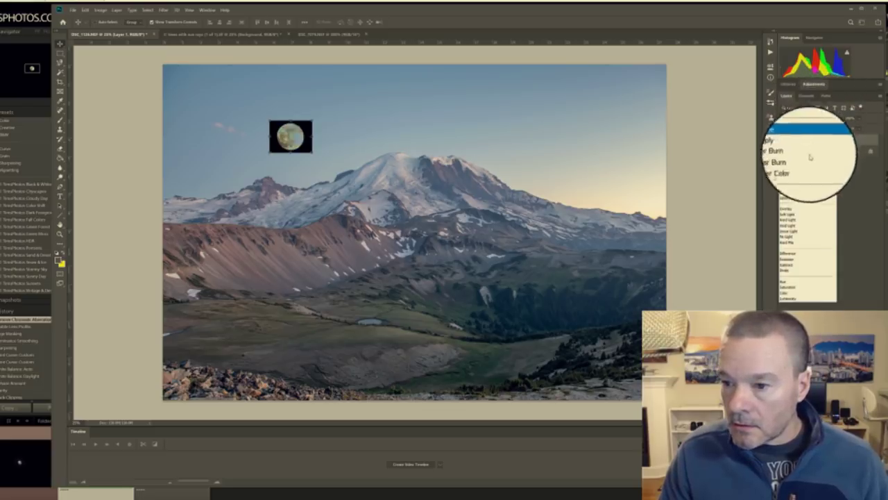
click(803, 175)
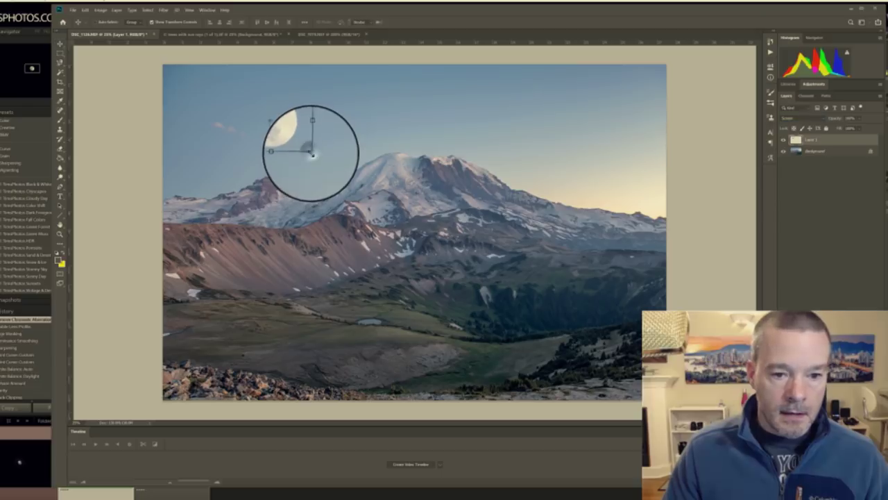
drag(313, 154, 322, 160)
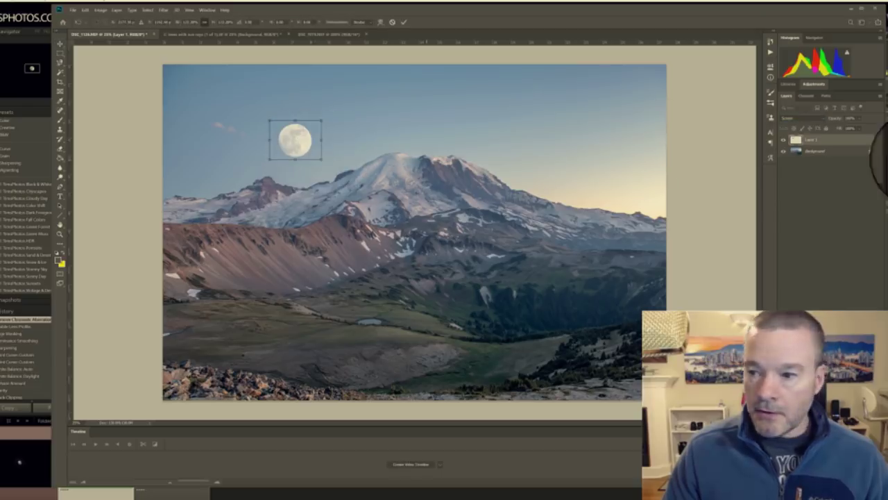
click(861, 118)
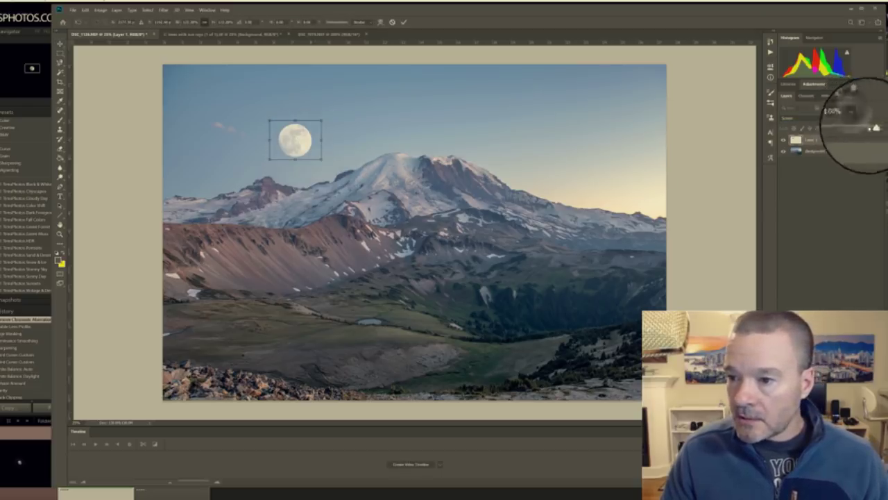
click(816, 151)
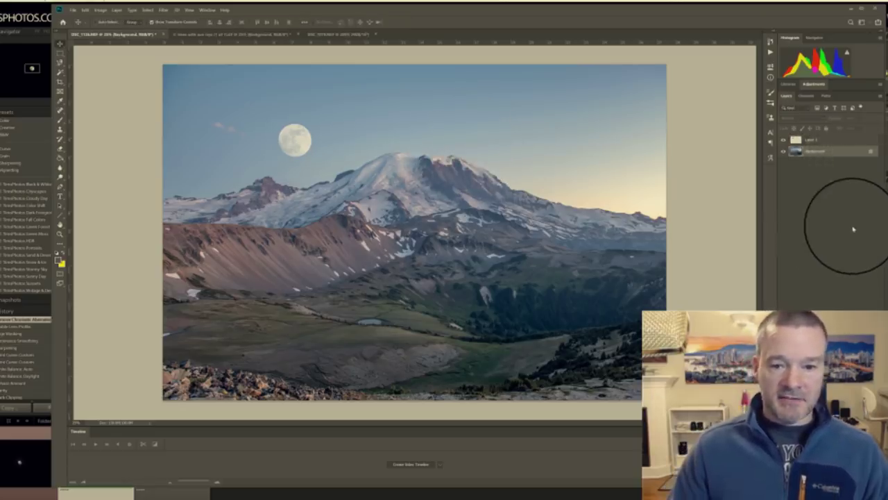
click(815, 141)
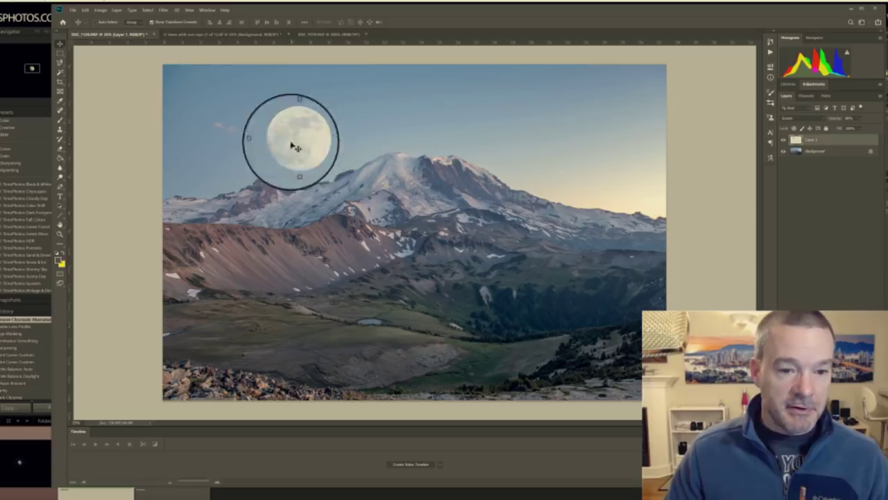
Raise the moon higher in the mountain sky and fade it to about 62% opacity.
drag(302, 143, 324, 116)
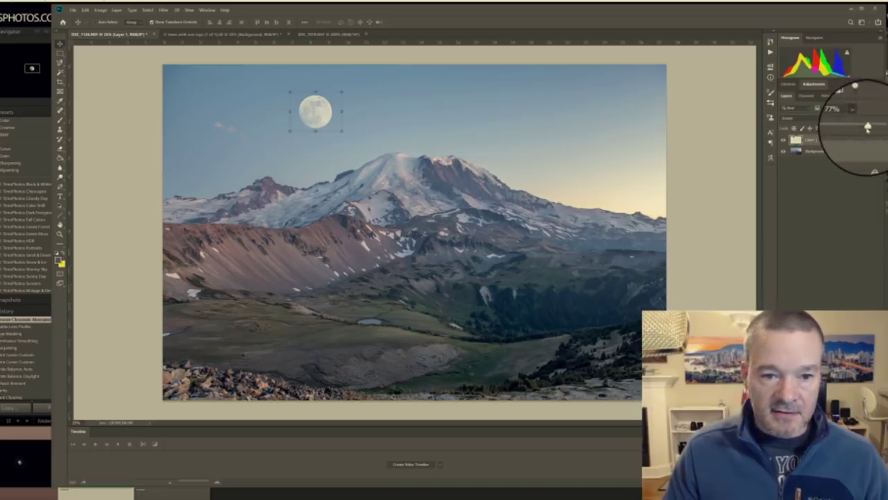
drag(864, 130, 862, 136)
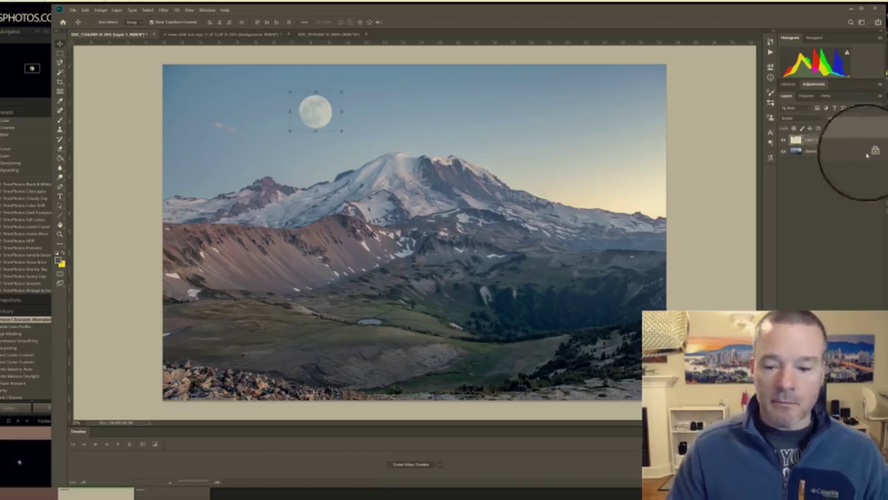
click(839, 154)
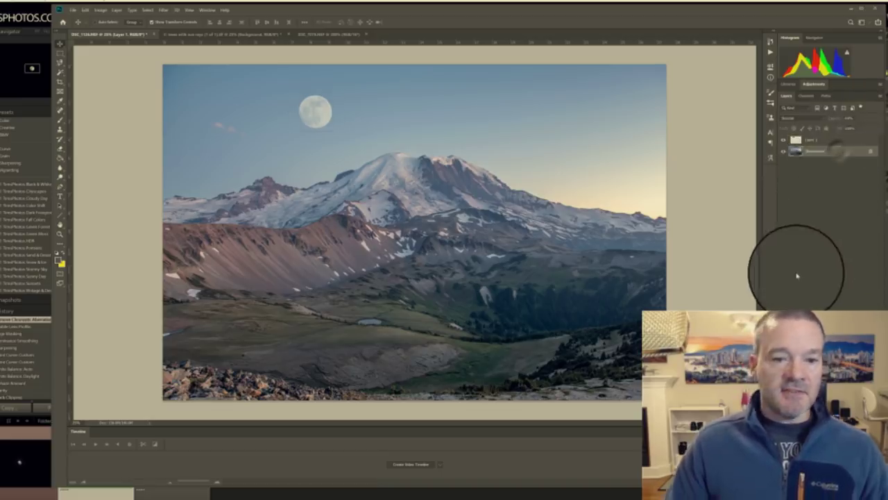